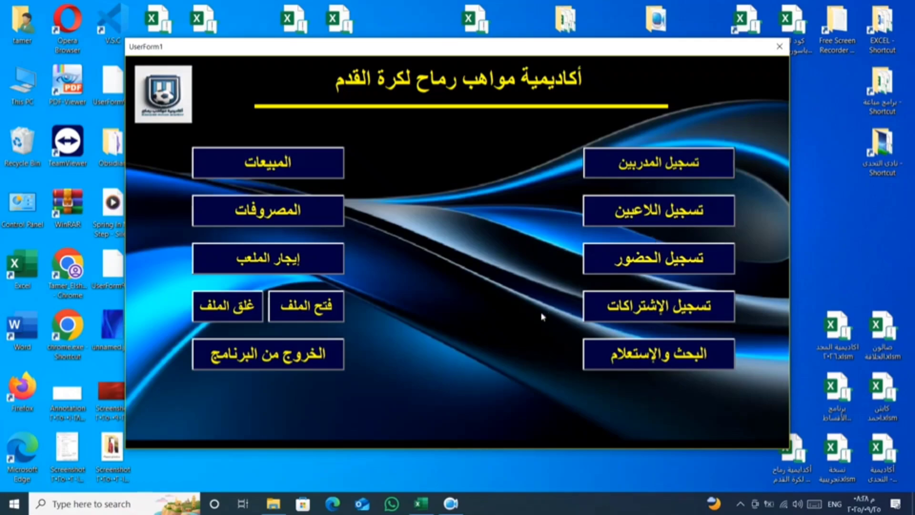
Try saving a player registration, dismiss the number-already-exists error, and close the form
click(624, 221)
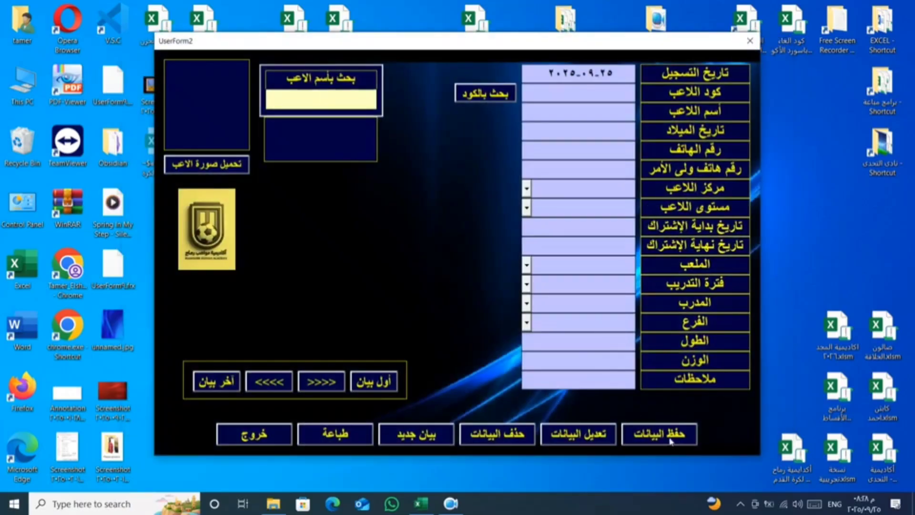
click(670, 441)
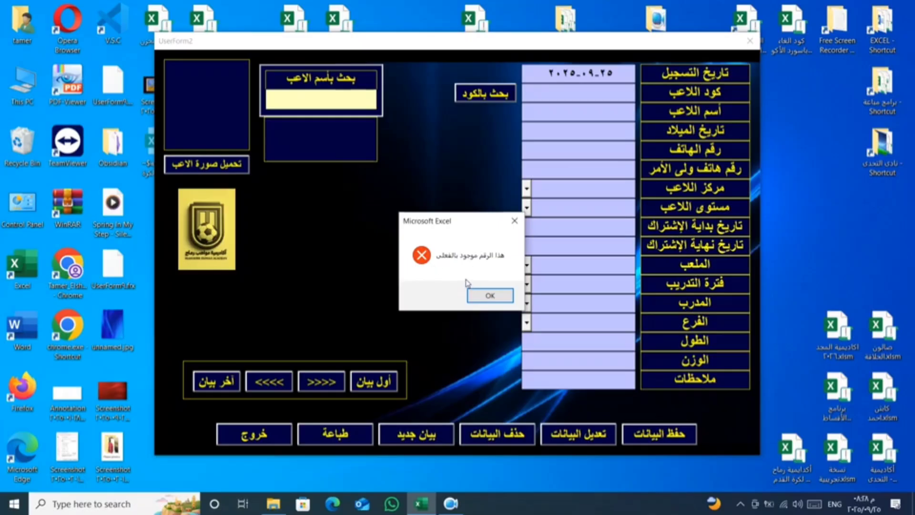
click(489, 295)
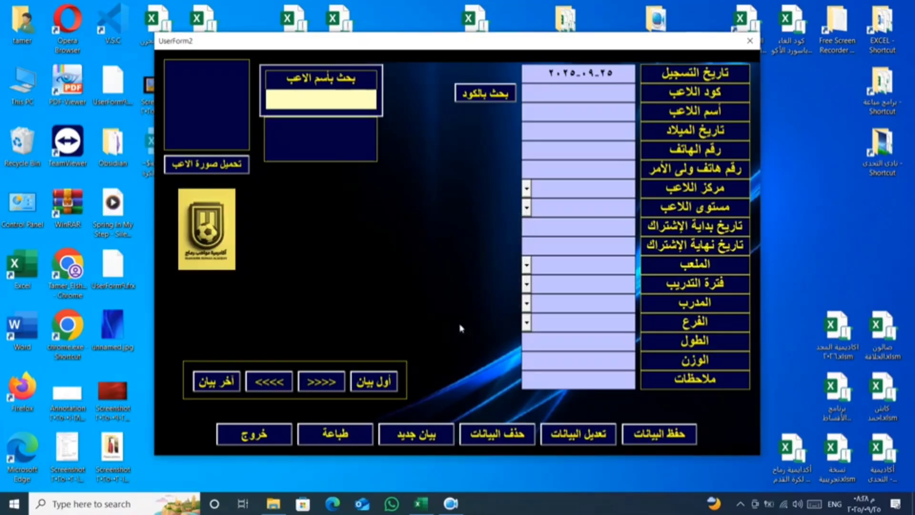
click(233, 436)
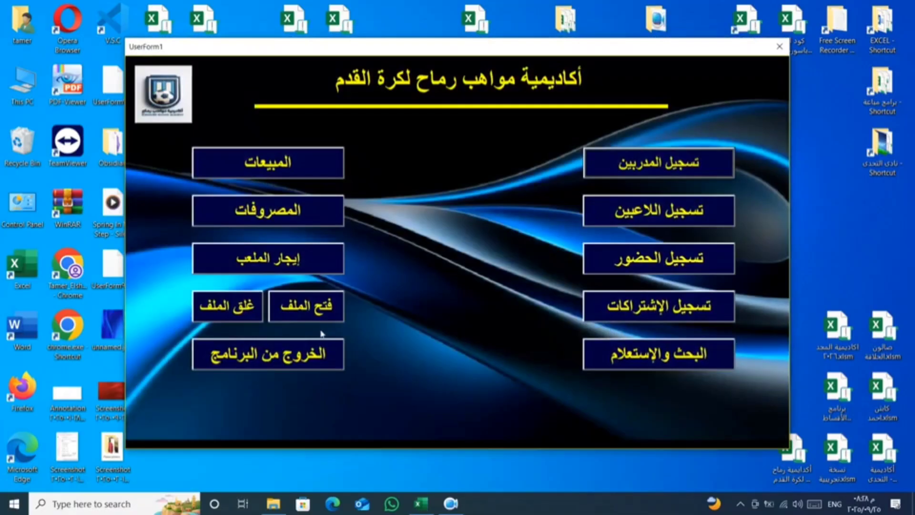
Open the VBA editor on Module5, then type test letters 'fjfjf' and erase them
click(324, 317)
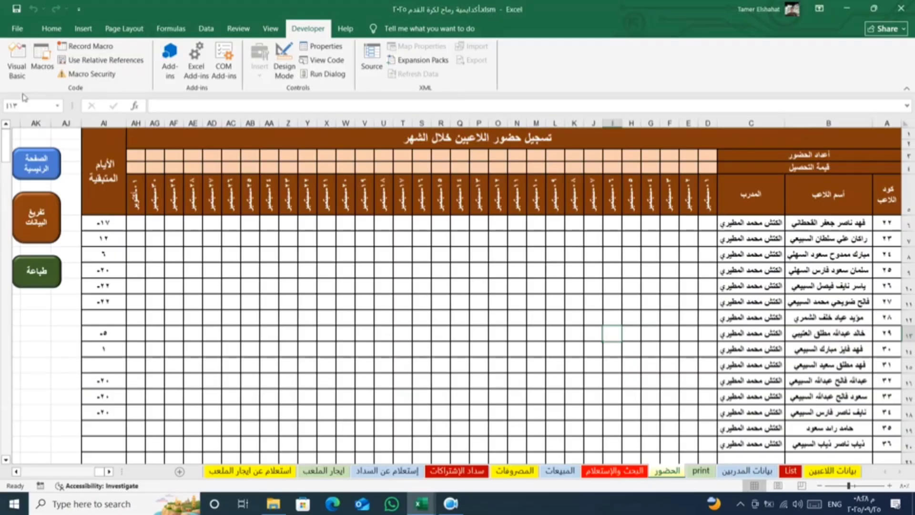
click(17, 60)
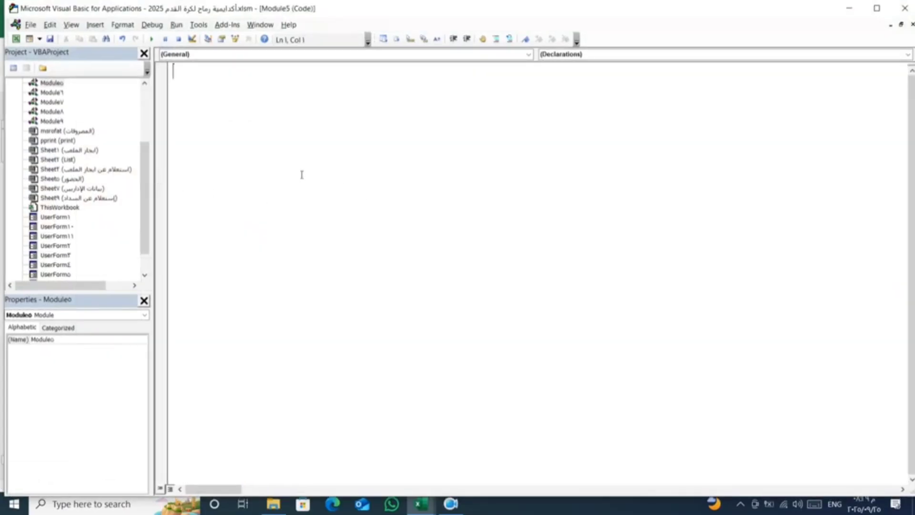
text(fjfjf)
key(BackSpace)
key(BackSpace)
key(BackSpace)
key(BackSpace)
key(BackSpace)
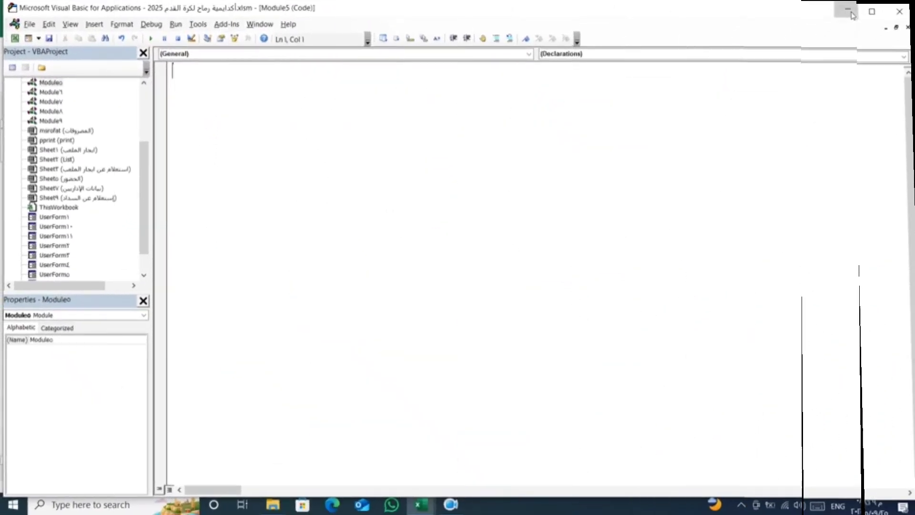
Minimize the VBA editor and then the Excel window to reveal the desktop
click(849, 7)
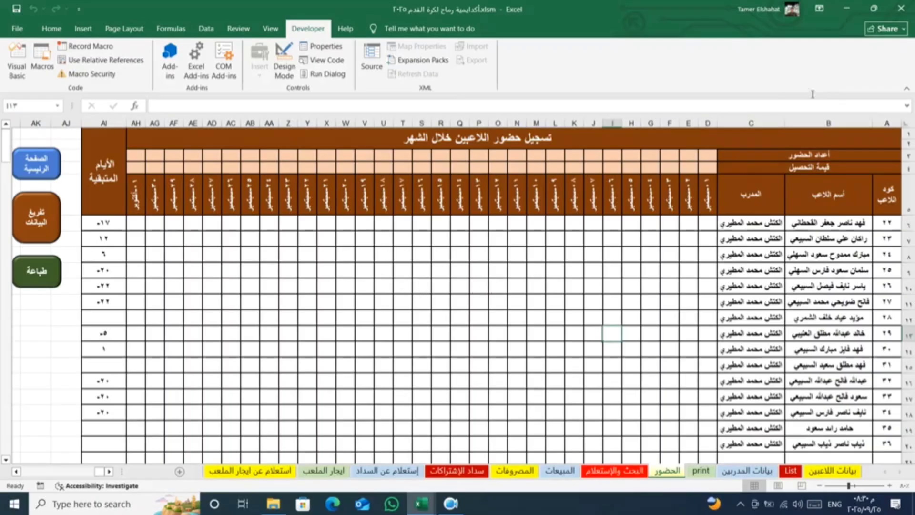
click(847, 9)
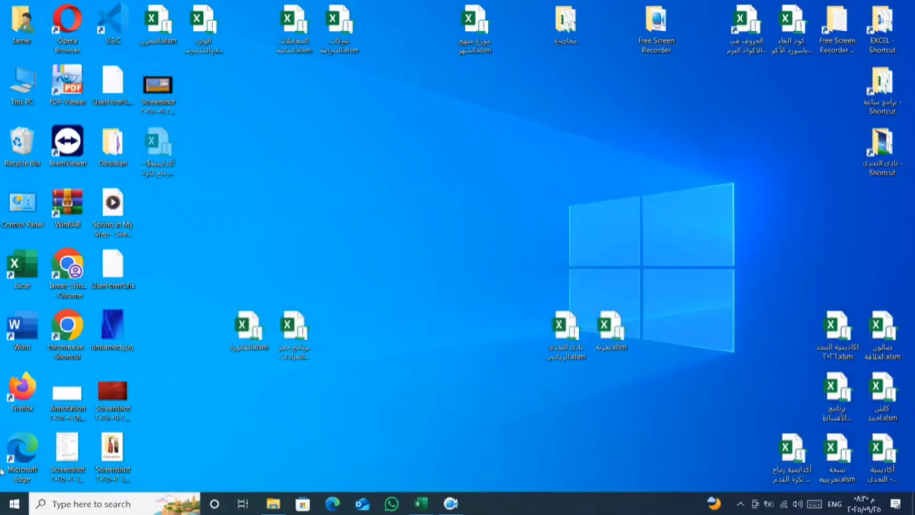
Find Control Panel via Start search 'co' and open Clock and Region > Region
click(14, 504)
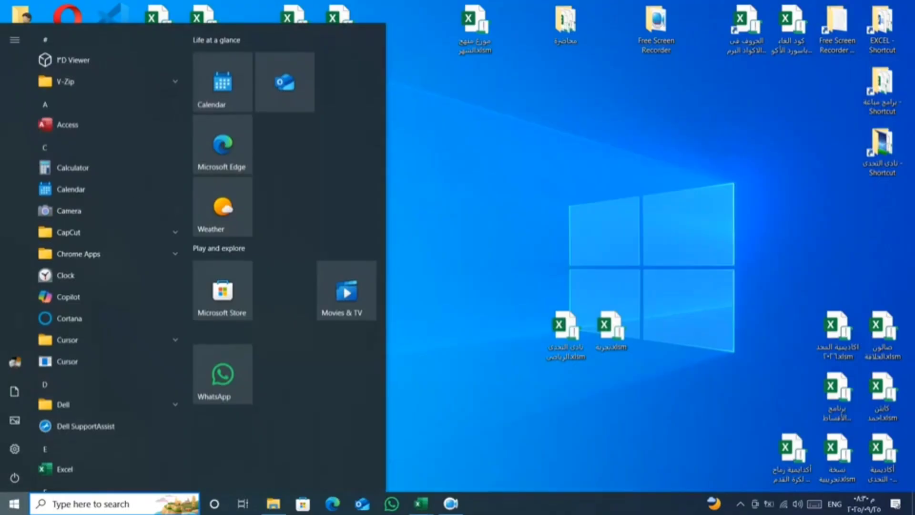
click(50, 507)
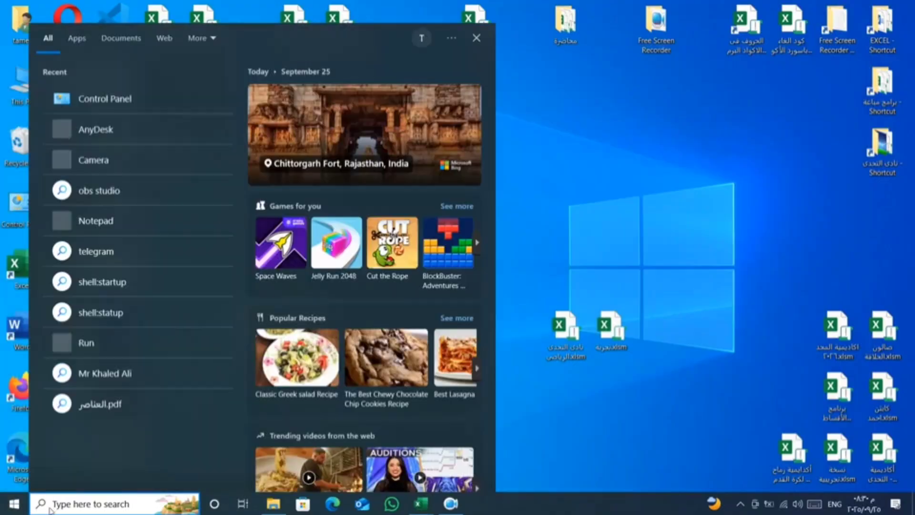
text(c)
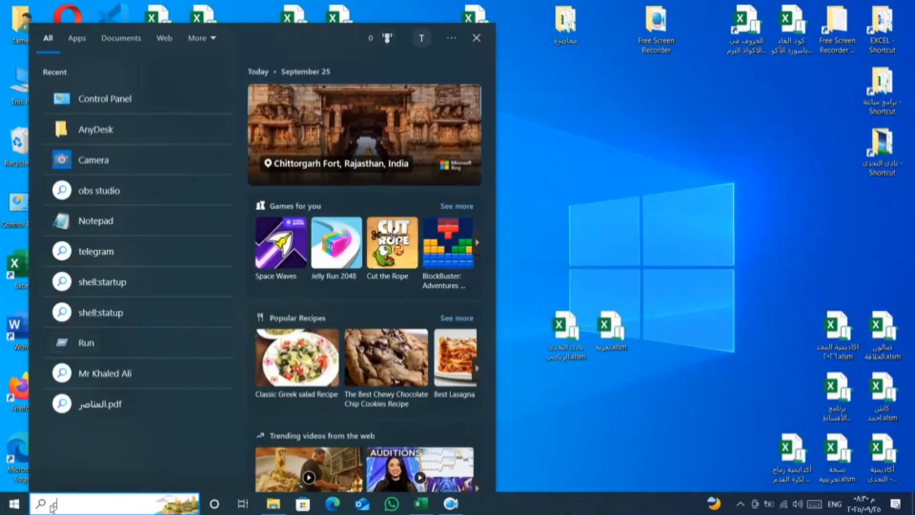
text(o)
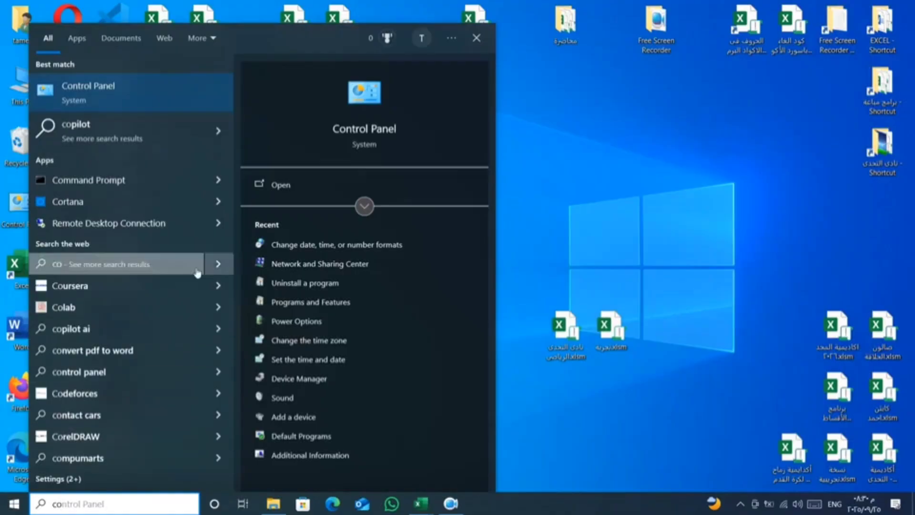
click(370, 133)
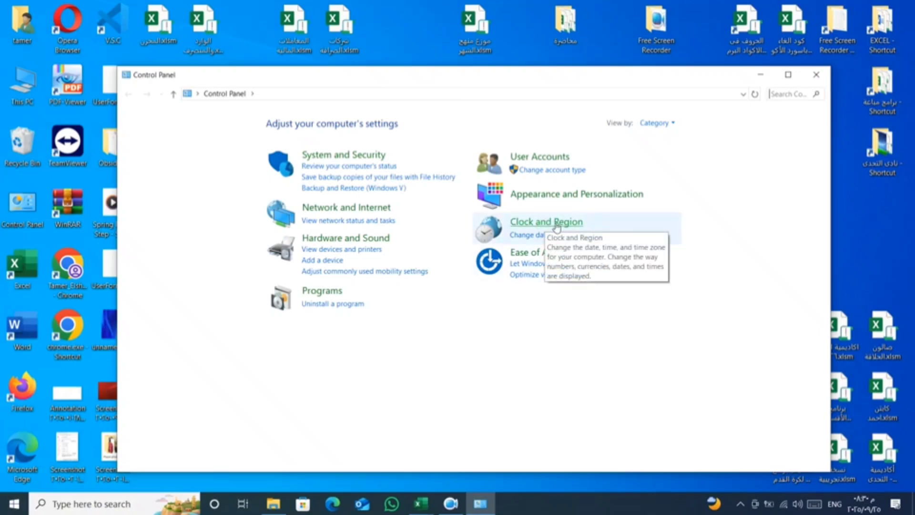
click(556, 226)
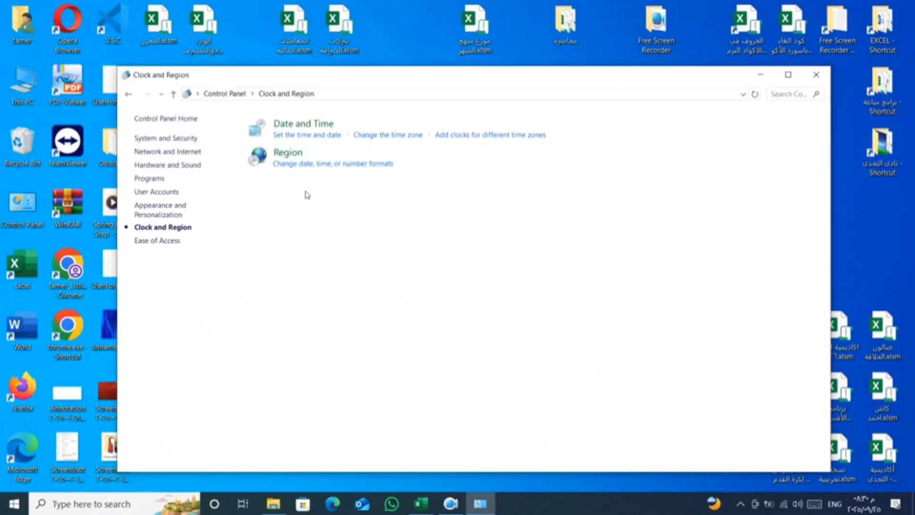
click(286, 153)
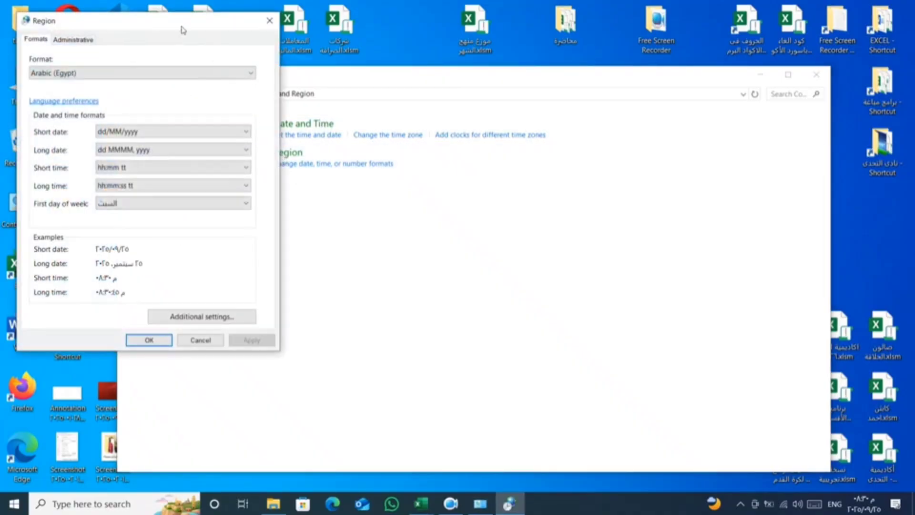
Move the Region dialog mid-screen, keep Arabic (Egypt) format, and view the Administrative tab
drag(177, 23, 393, 88)
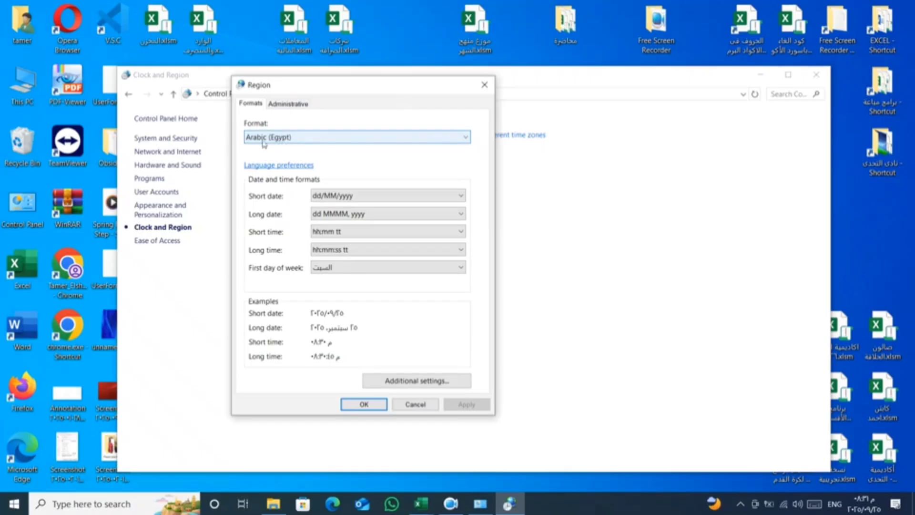
click(468, 142)
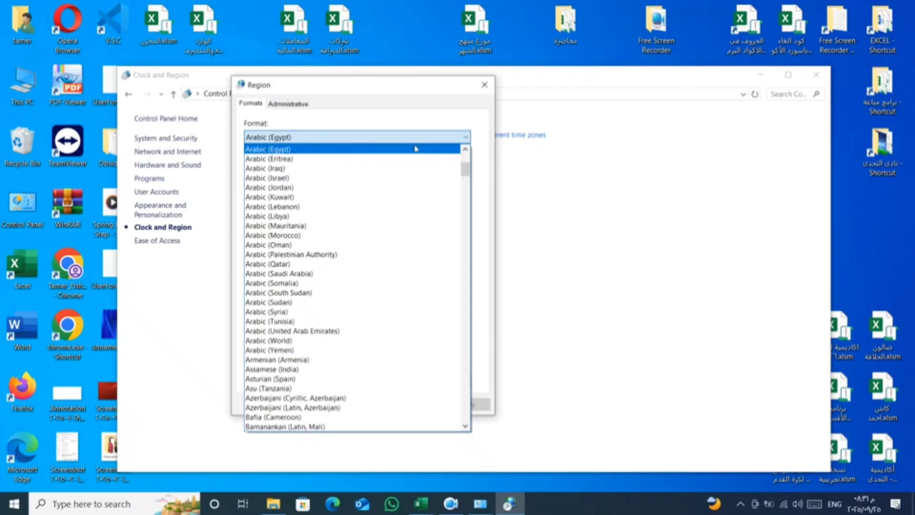
click(460, 138)
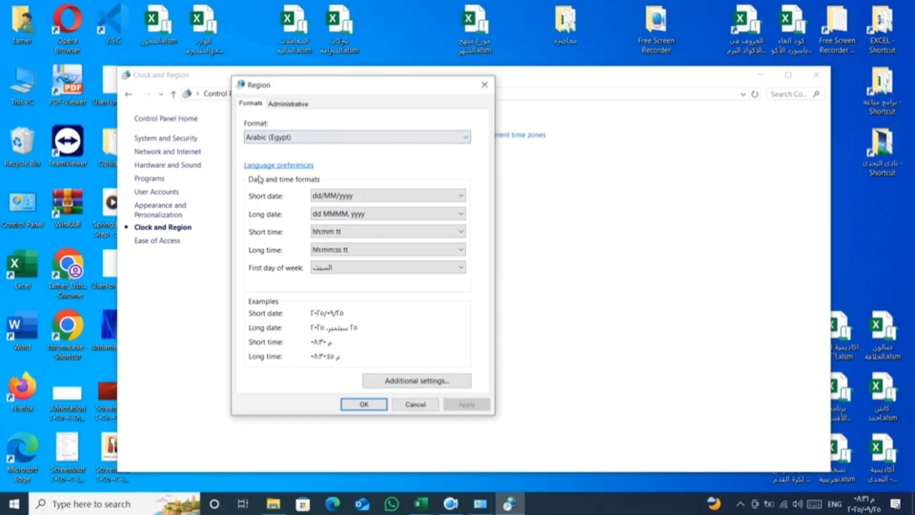
click(288, 104)
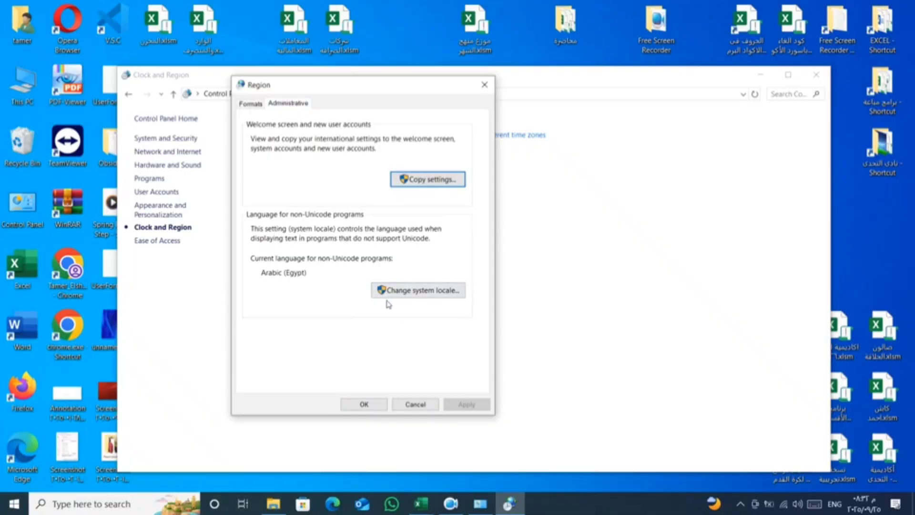
Keep Arabic (Egypt) as the non-Unicode system locale and close both region settings windows
click(421, 291)
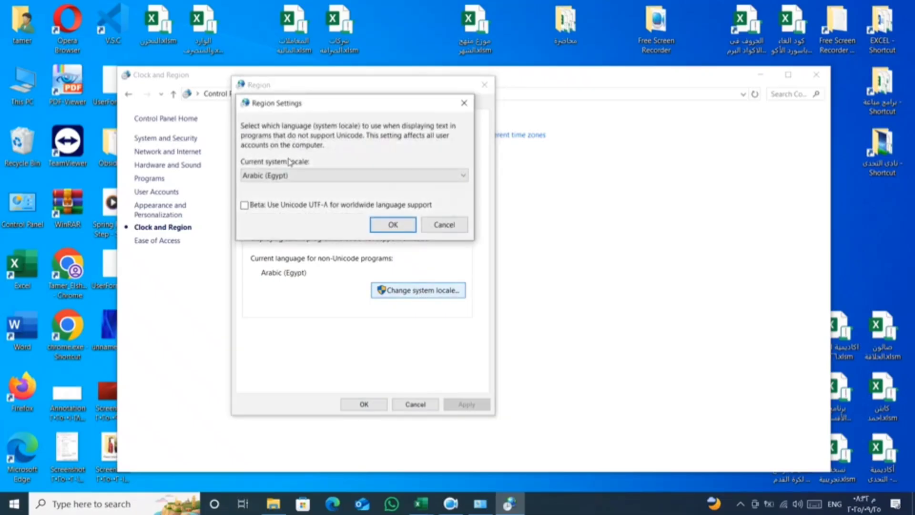
click(312, 175)
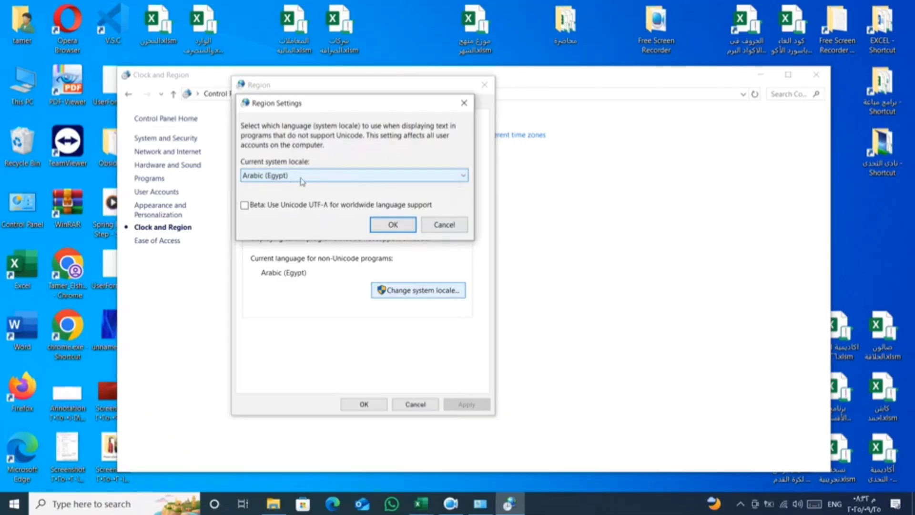
click(465, 176)
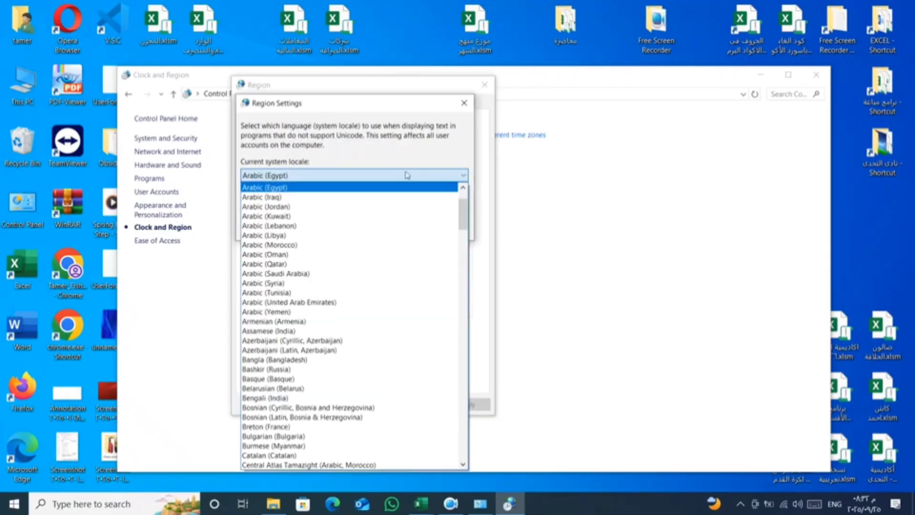
click(282, 189)
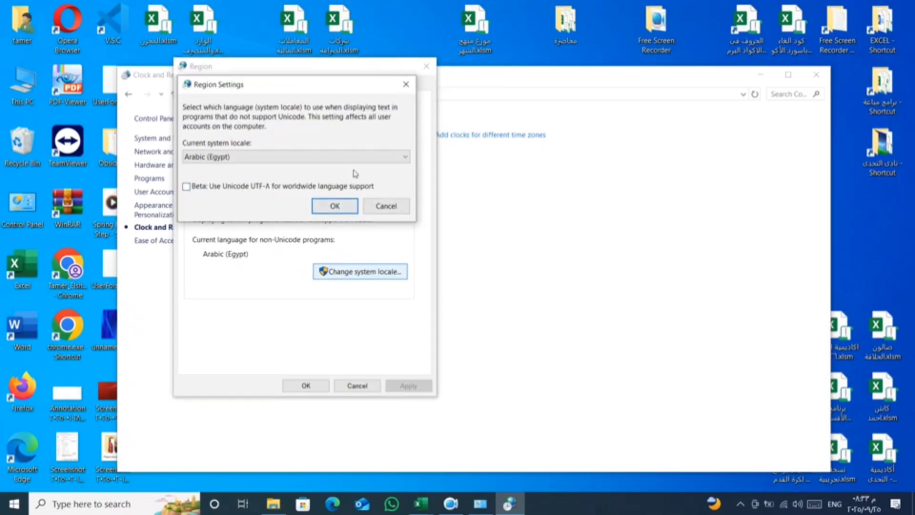
click(401, 207)
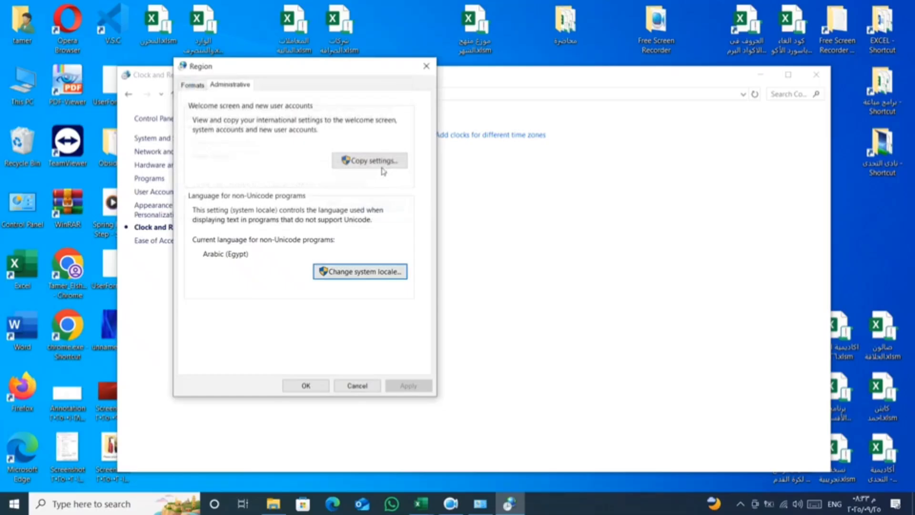
click(426, 66)
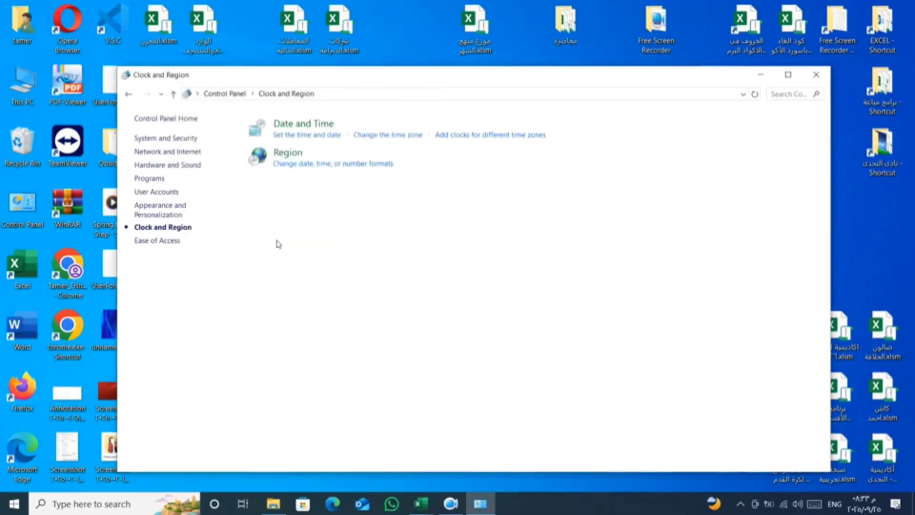
Close Clock and Region, return to the VBA editor, and test-type then erase 'ddfhh' in Module5
click(815, 75)
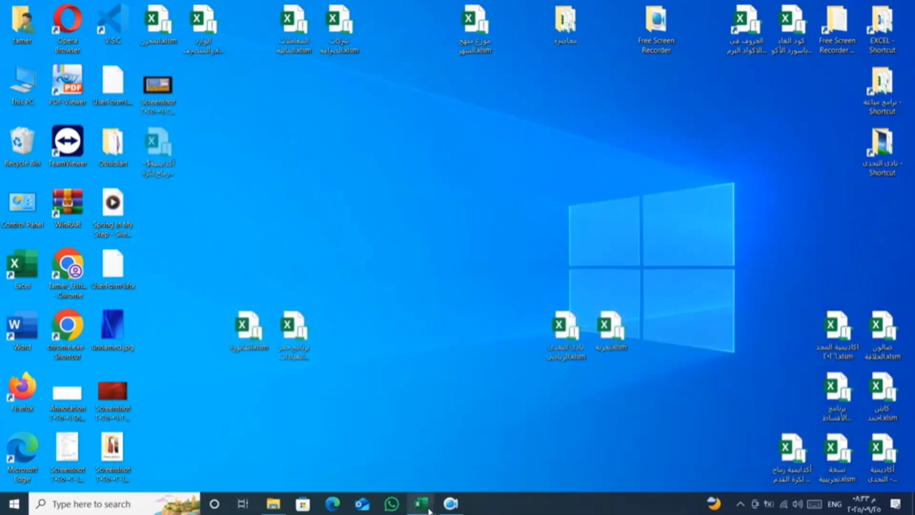
mouse_move(420, 504)
click(407, 448)
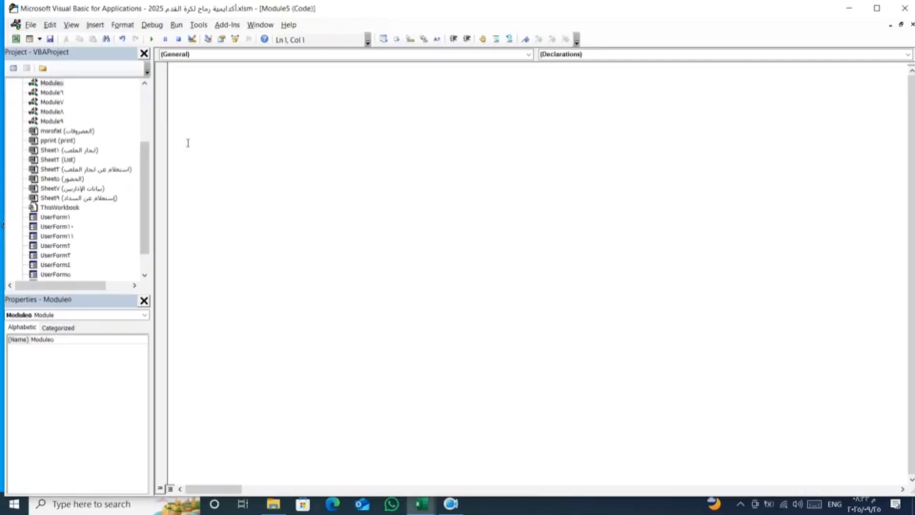
text(ddfh)
text(h)
key(BackSpace)
key(BackSpace)
key(BackSpace)
key(BackSpace)
key(BackSpace)
click(198, 25)
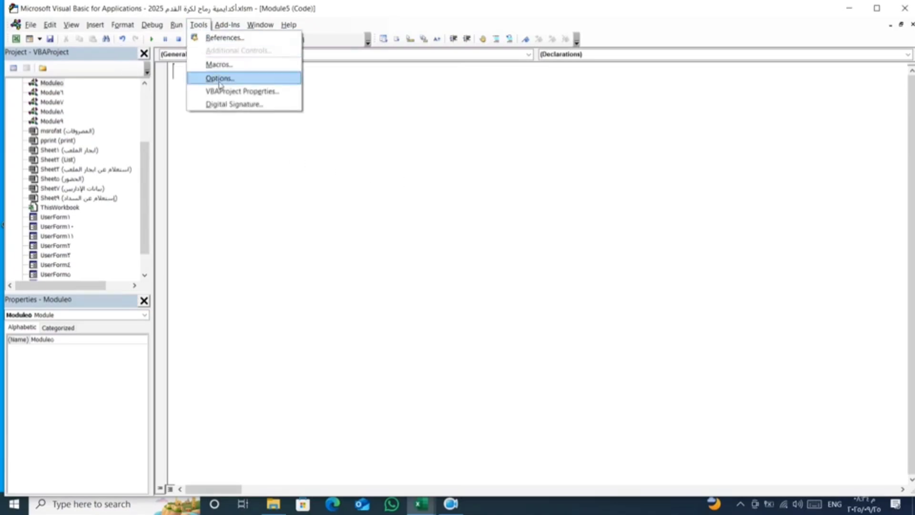
Keep Courier New (Arabic) as the editor font under Options > Editor Format and confirm
click(219, 79)
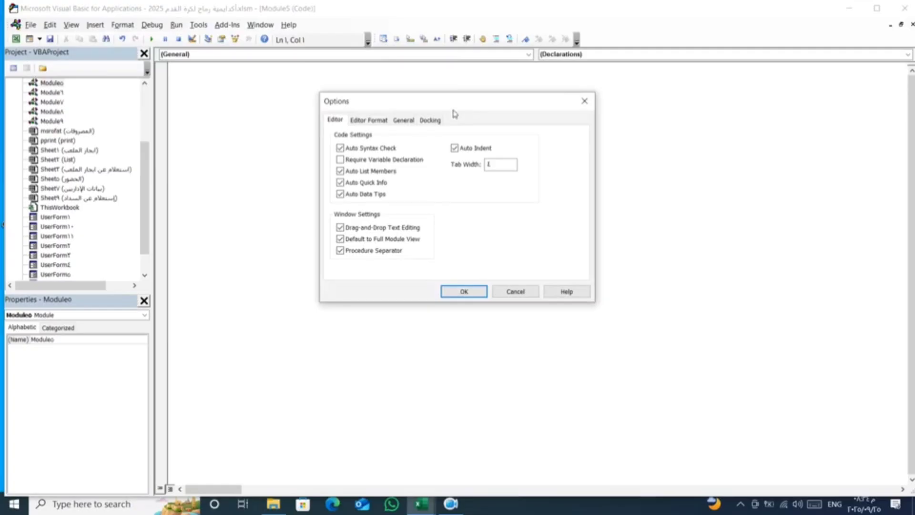
drag(454, 114, 466, 112)
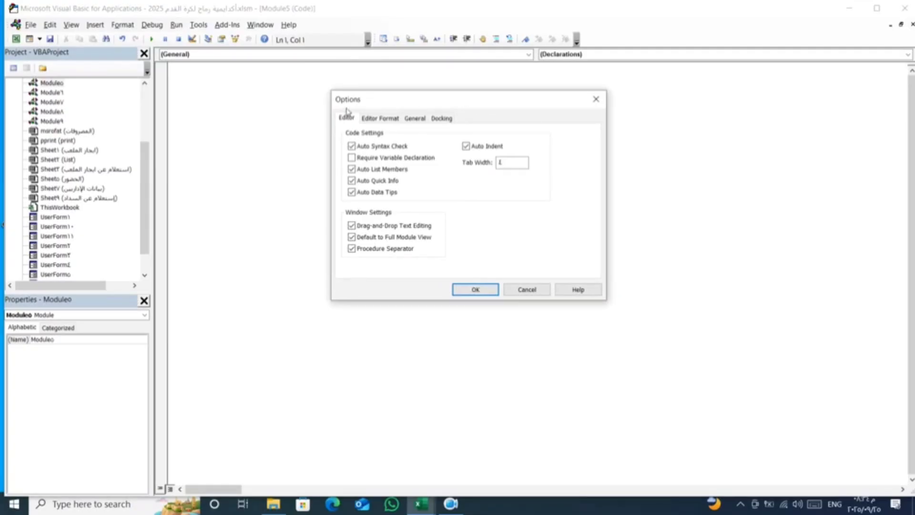
click(376, 119)
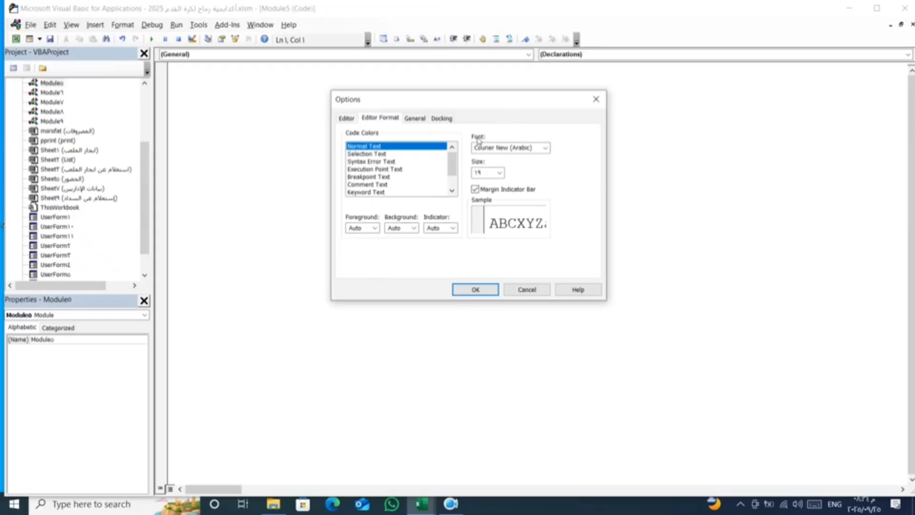
click(545, 148)
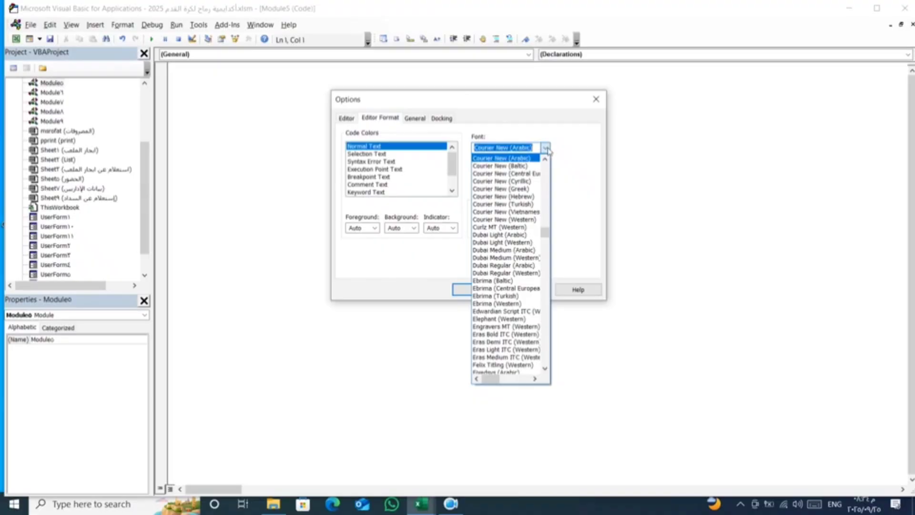
click(545, 148)
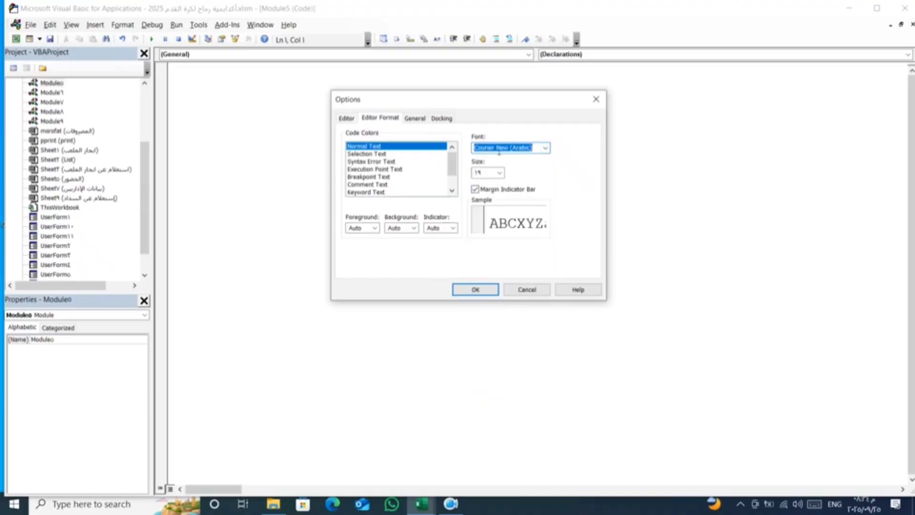
click(545, 148)
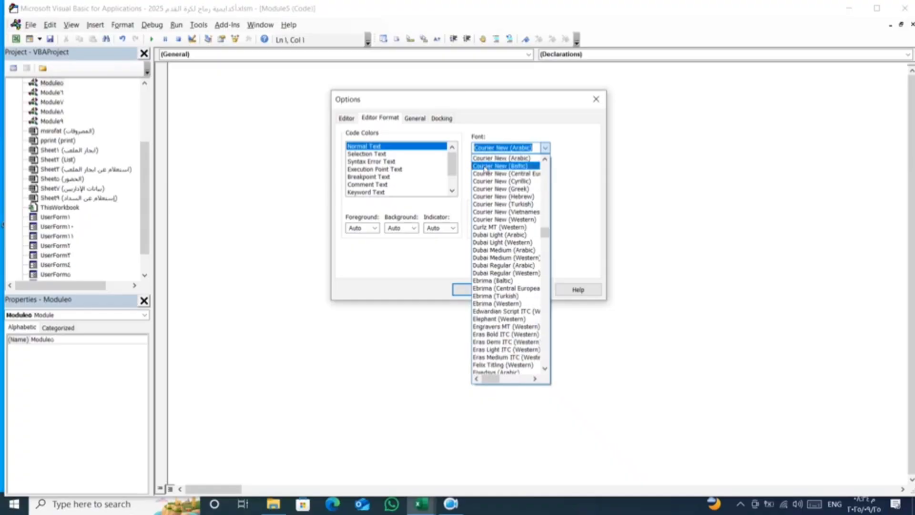
click(534, 150)
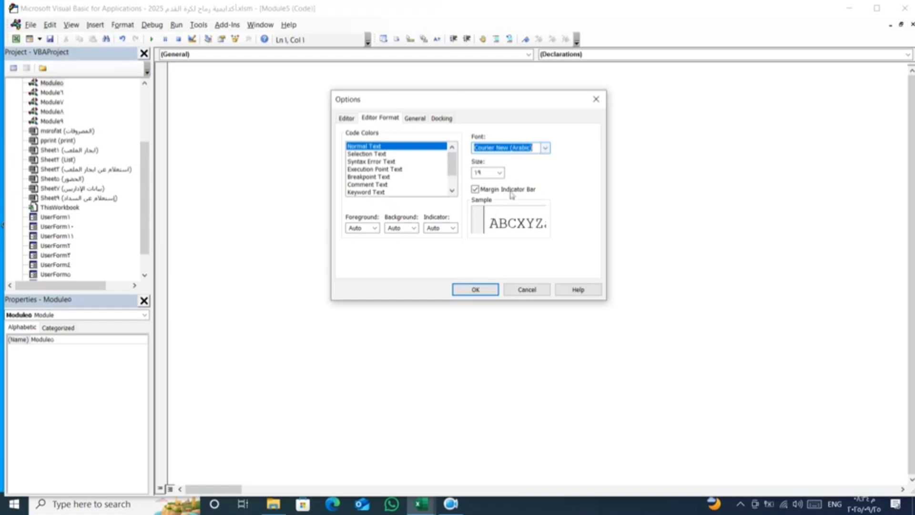
click(476, 290)
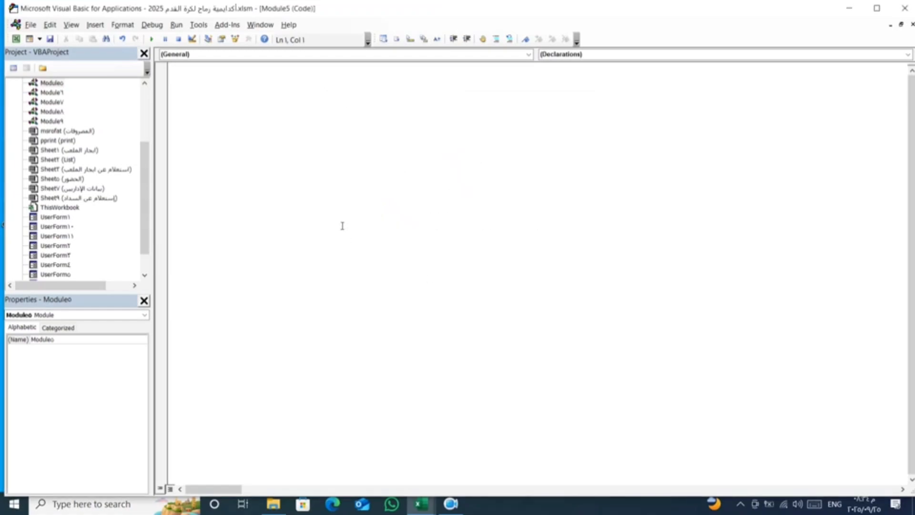
Type and delete Arabic test text in Module5, close the editor, and launch the main menu form
key(alt+shift)
text(يبلبل)
text(بلبلبل)
key(BackSpace)
key(BackSpace)
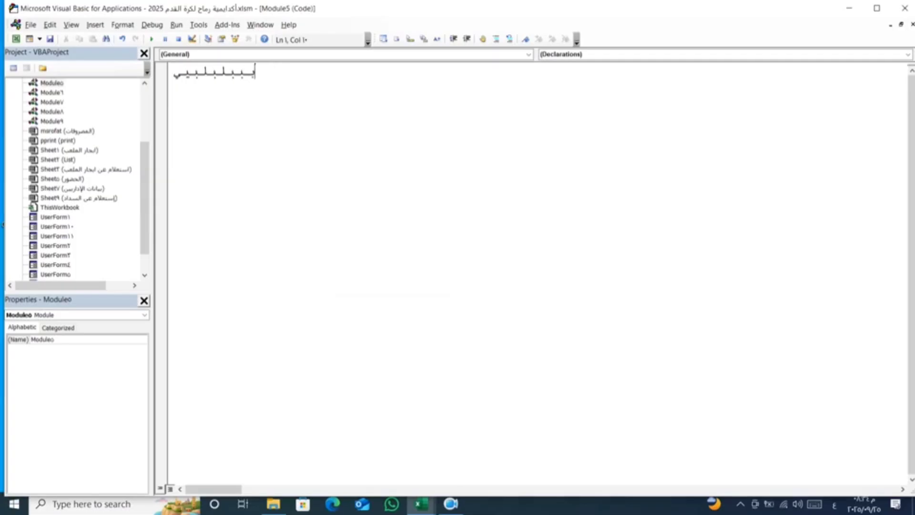
key(BackSpace)
key(BackSpace)
key(BackSpace)
key(BackSpace)
key(BackSpace)
key(BackSpace)
key(BackSpace)
key(BackSpace)
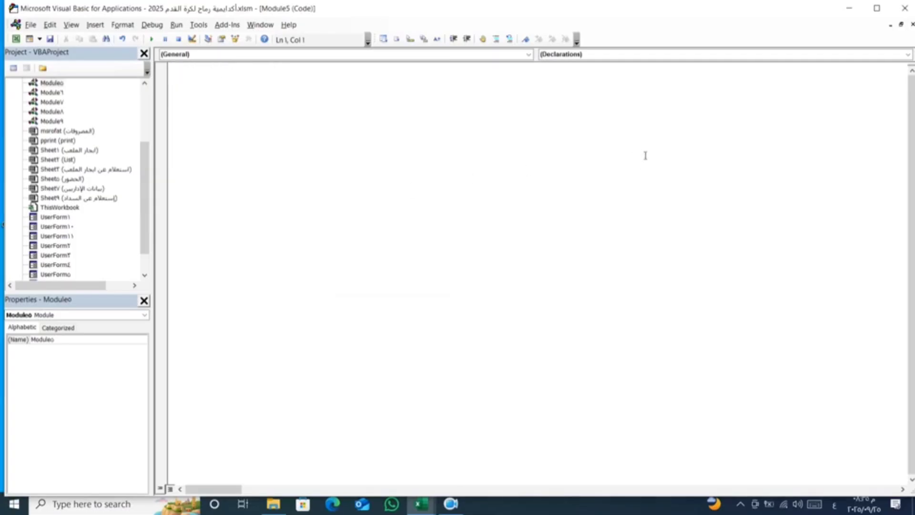
click(904, 8)
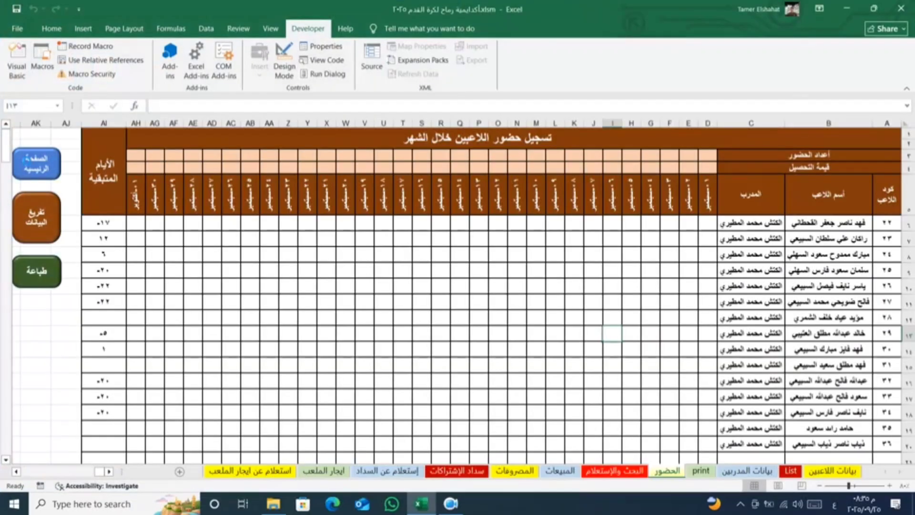
click(27, 164)
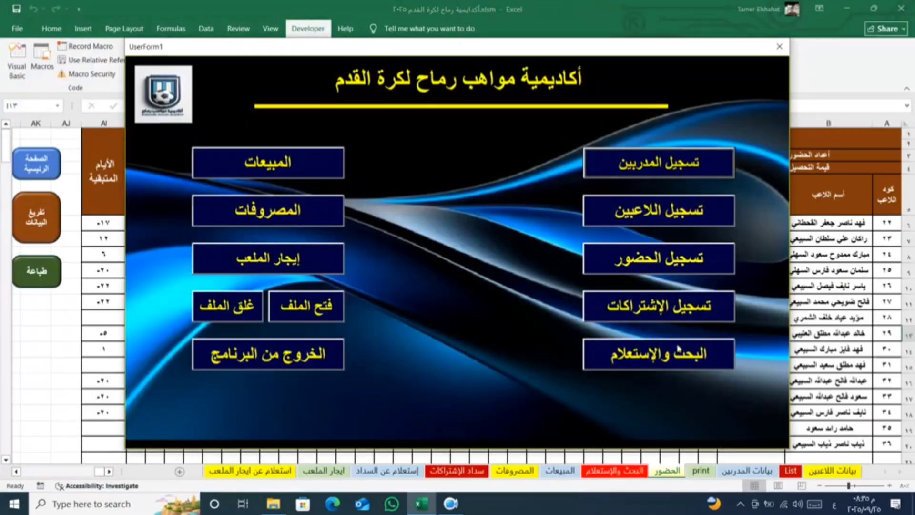
Open and close the coach form, then open player registration and dismiss the duplicate-number error
click(600, 165)
click(352, 312)
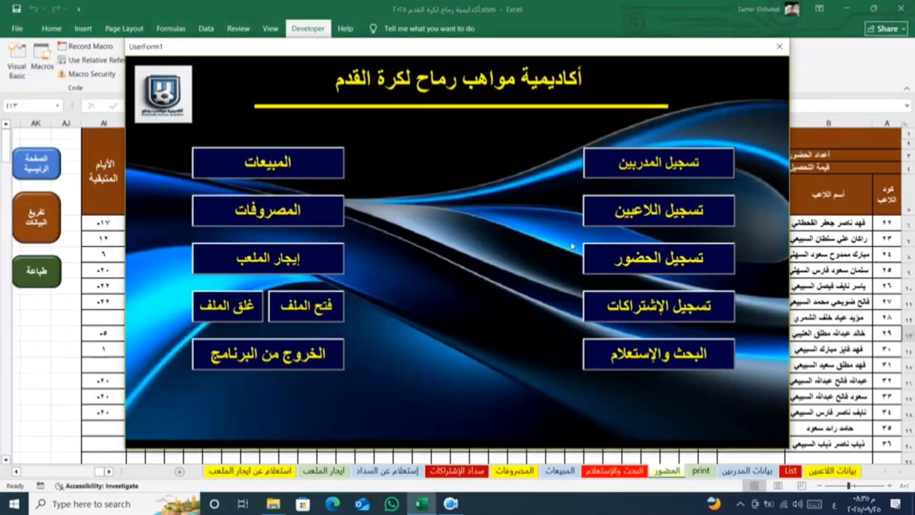
click(613, 216)
click(632, 434)
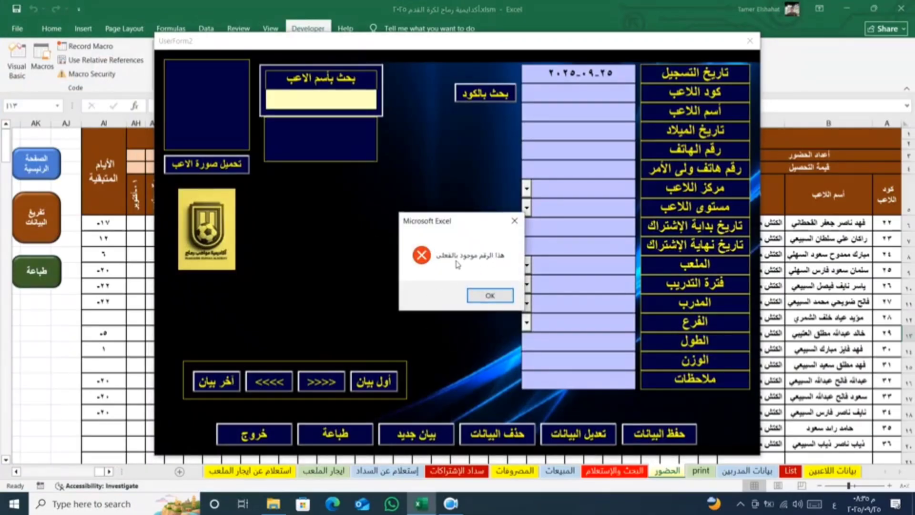
click(490, 296)
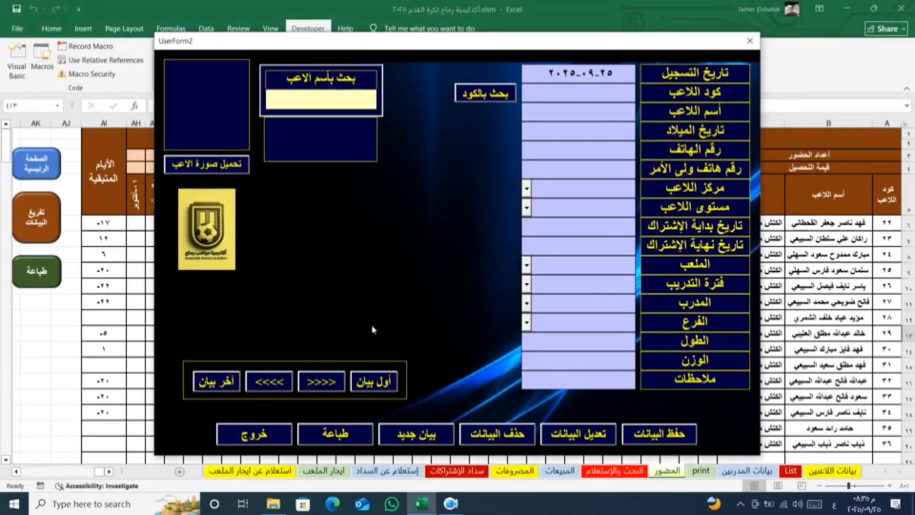